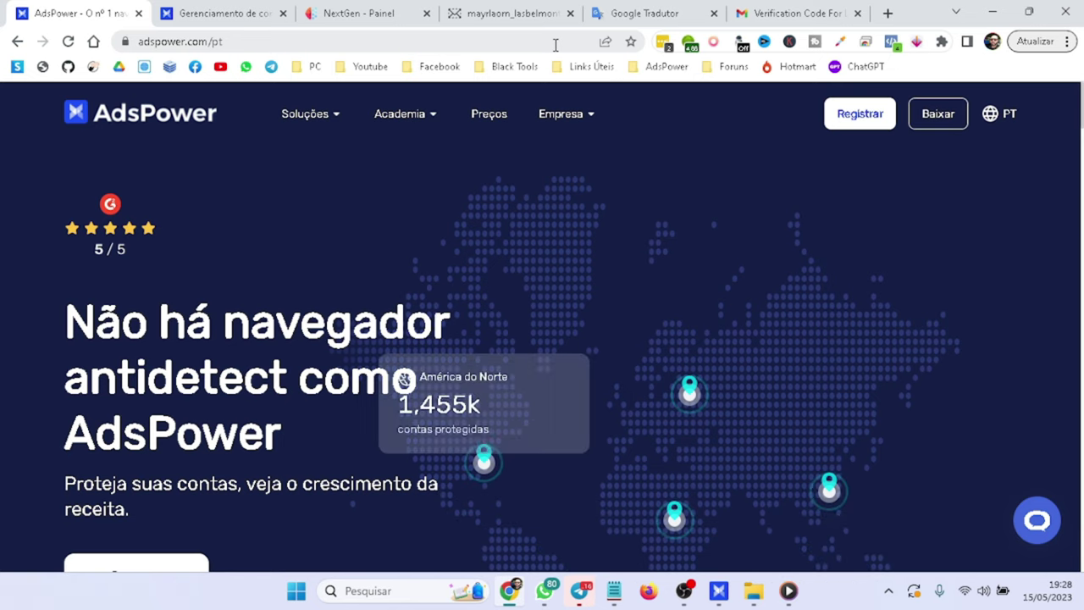
Step: Switch to the AdsPower desktop app and start creating a new browser profile
click(554, 44)
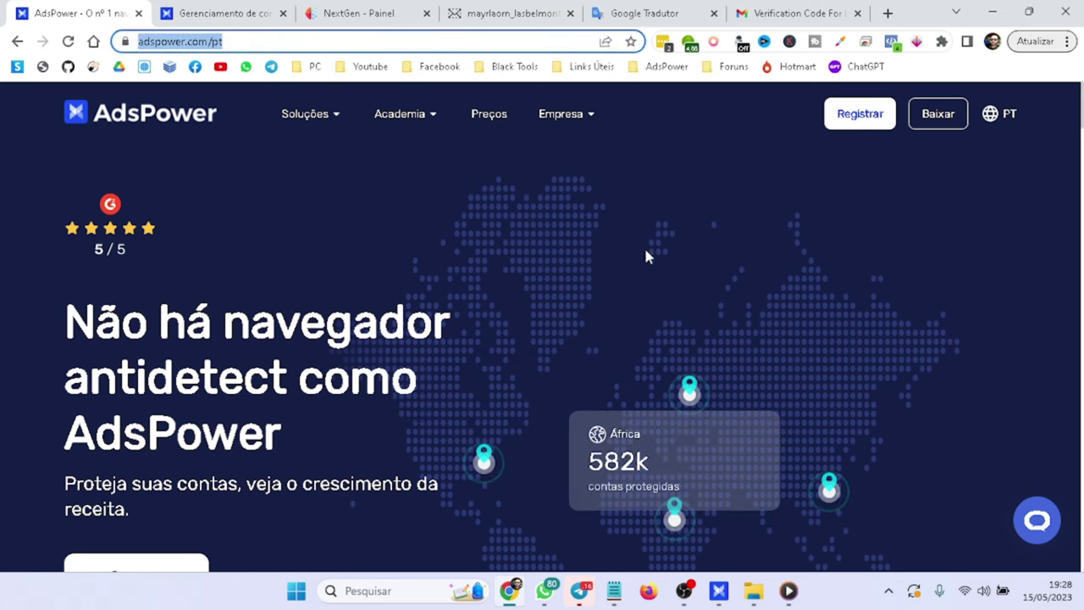
click(716, 591)
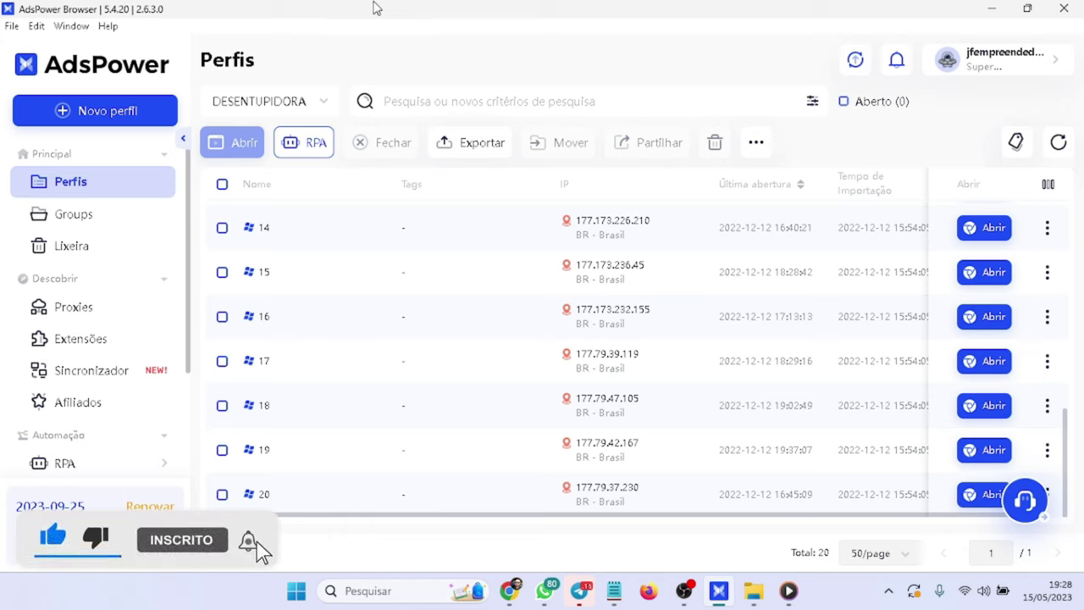
click(83, 120)
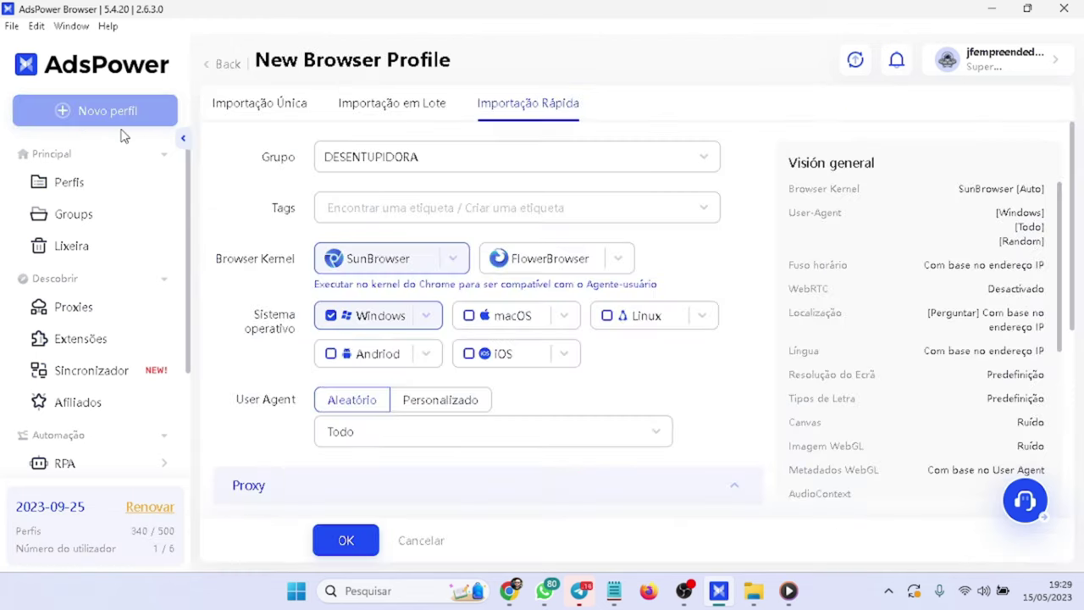
Step: Look through the single-import (Importação Única) and batch-import (Importação em Lote) forms for new profiles
click(239, 103)
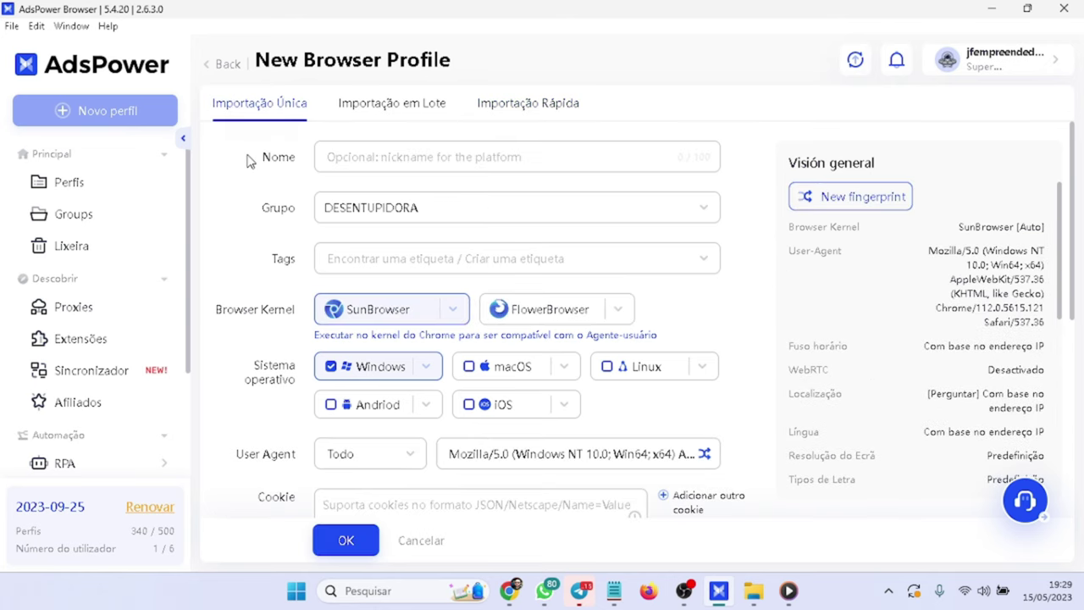
scroll(250, 161, down, 5)
scroll(296, 212, up, 5)
click(361, 105)
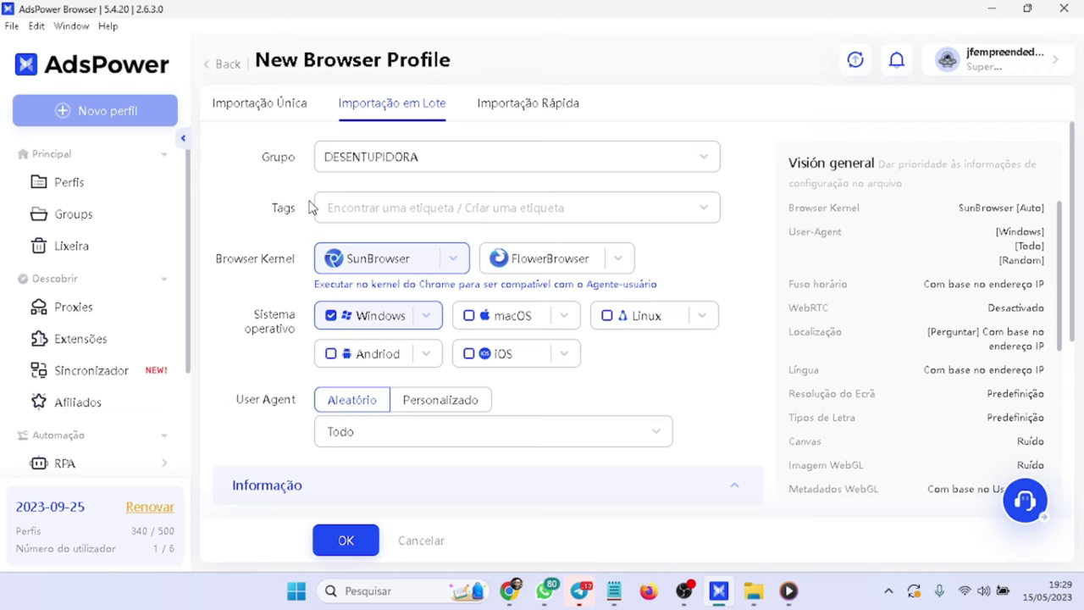
Step: Choose quick import (Importação Rápida) and create a new group named IMPORTAÇÃORAPIDA for the profiles
click(562, 111)
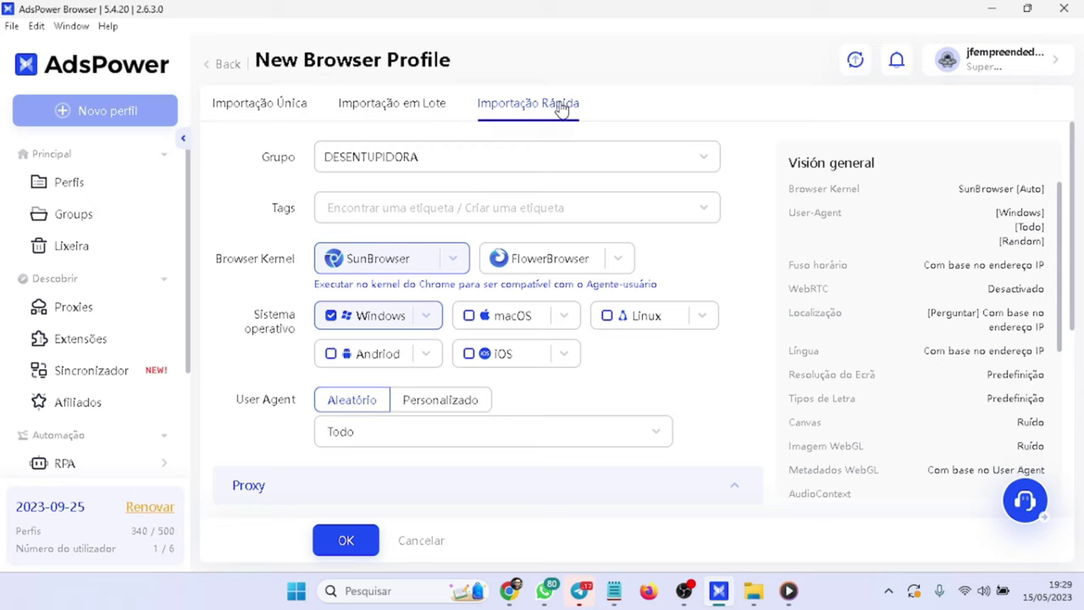
click(397, 163)
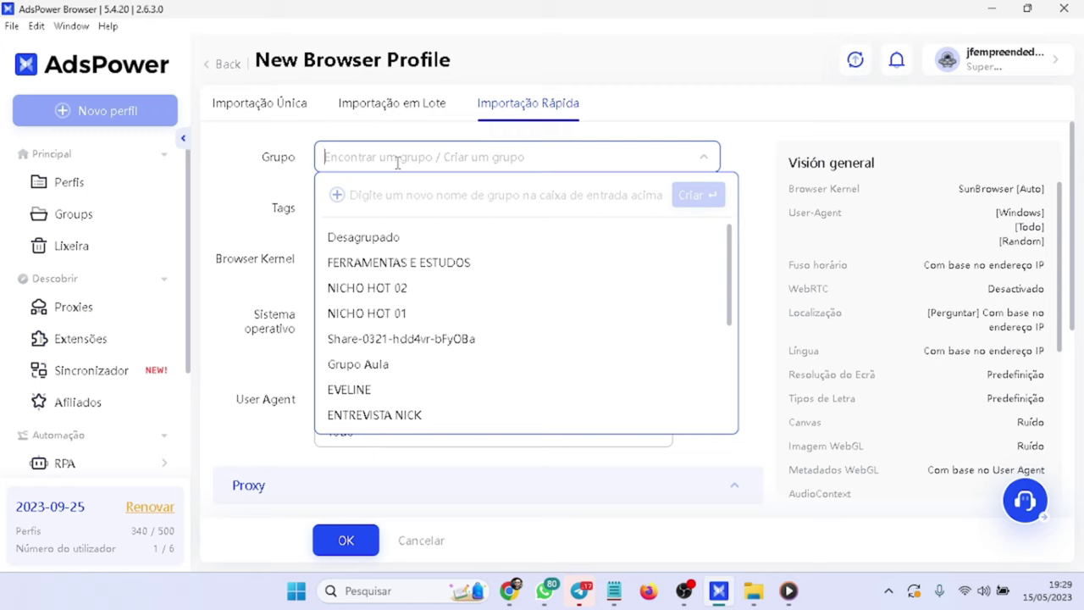
text(IMPORTAÇÃORAPIDA)
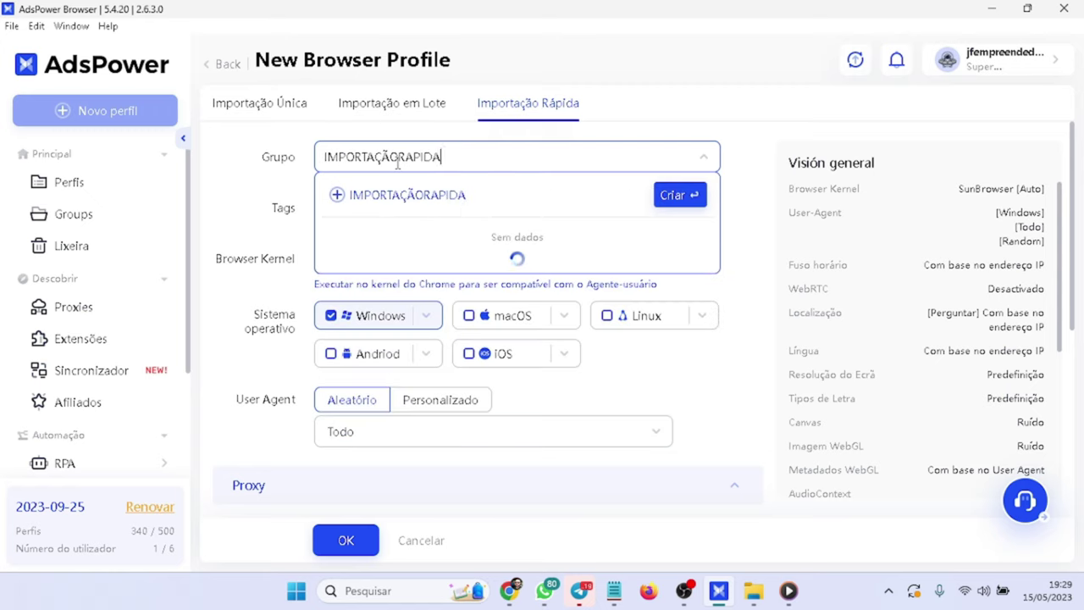
click(671, 196)
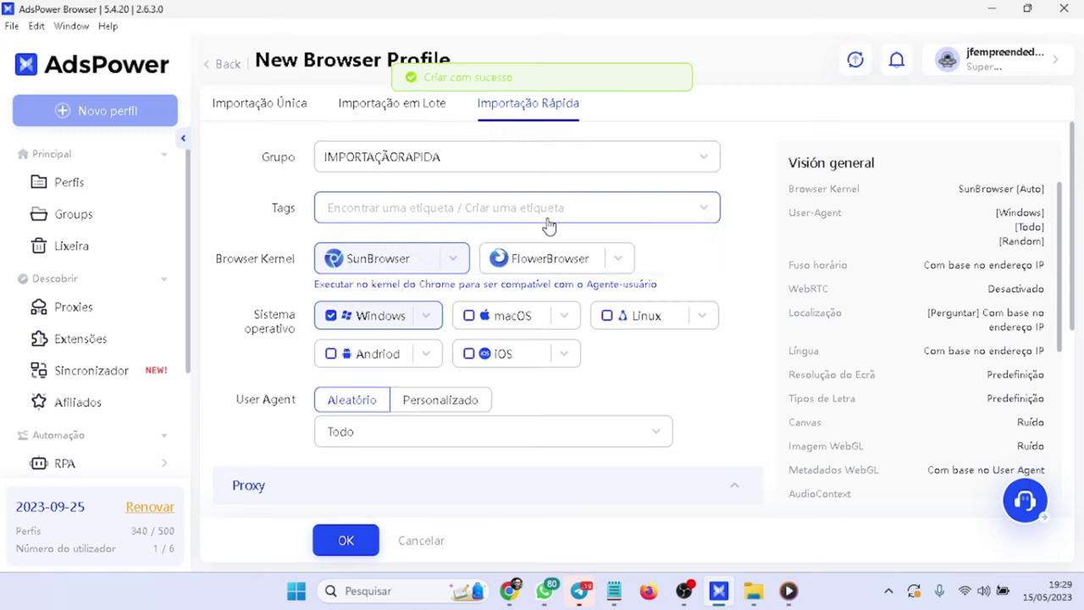
Step: Create the tag IMPORTAÇÃORAPIDA and assign it to the new profiles
click(533, 209)
text(IMPORTAÇÃORAPIDA)
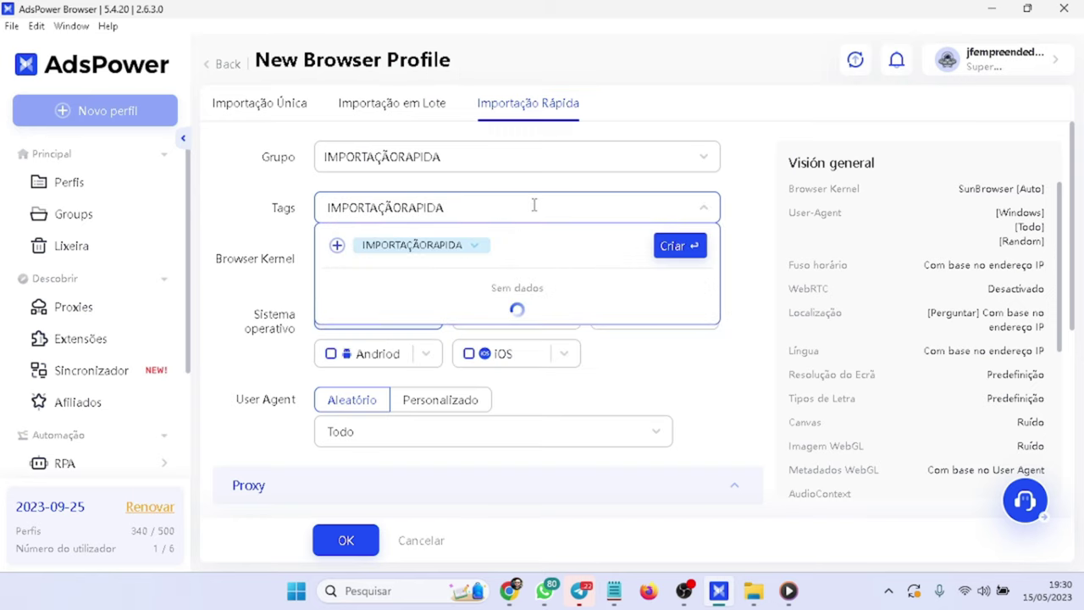
key(Return)
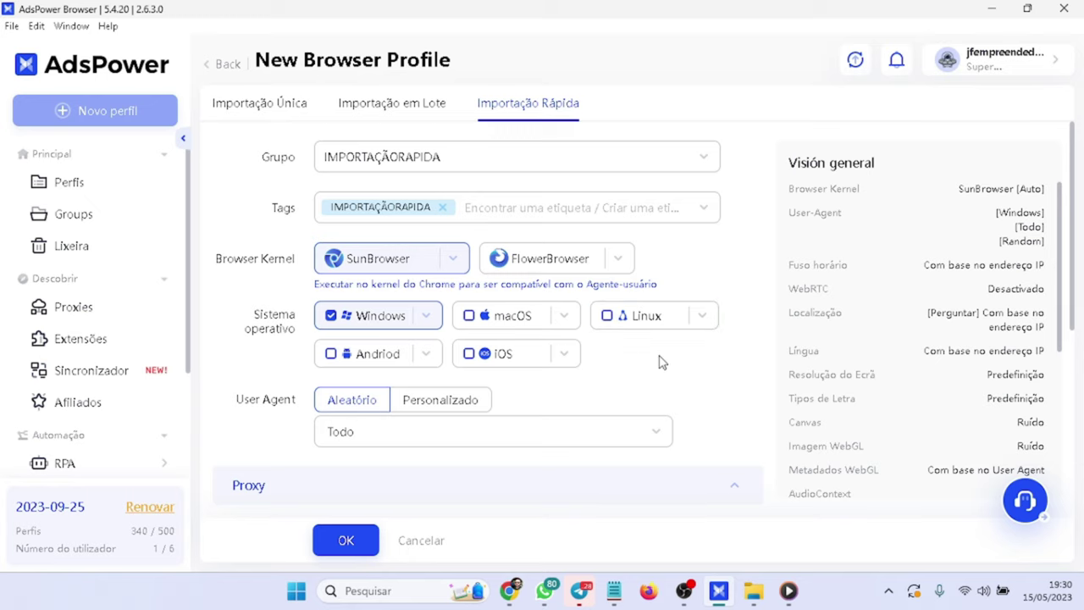
Step: Restrict the random user agent of the new profiles to UA 112
scroll(662, 363, down, 1)
scroll(662, 363, up, 1)
click(399, 442)
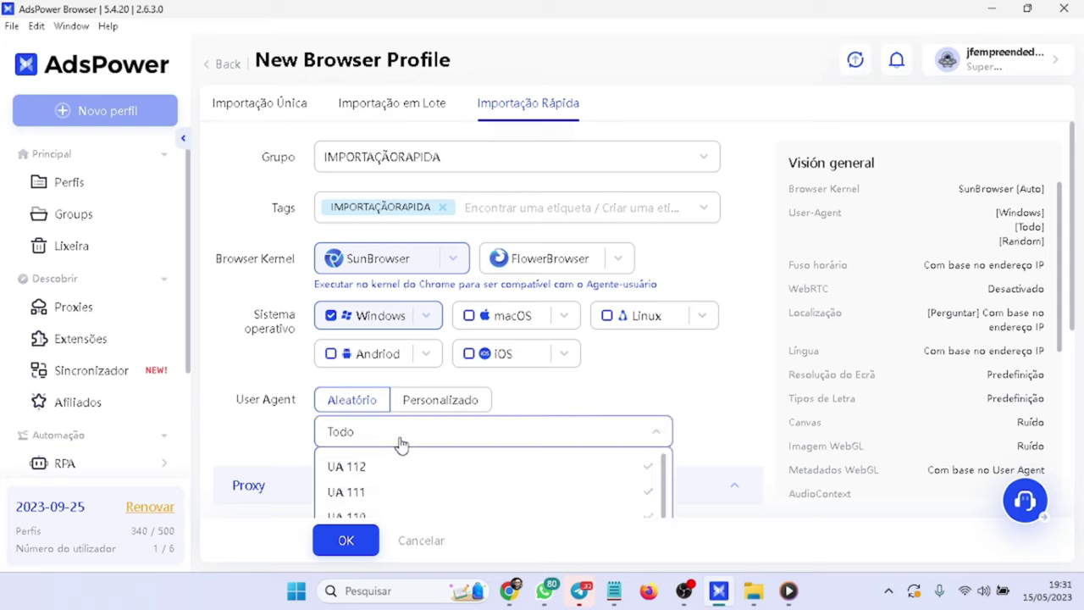
click(428, 468)
click(712, 410)
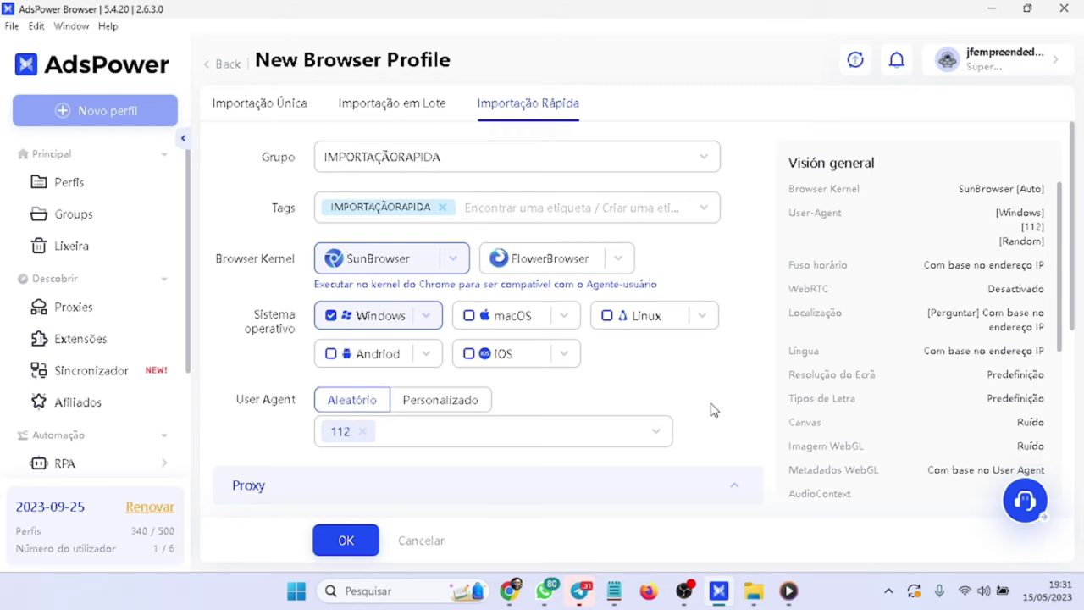
Step: Try HTTP as the proxy type, restore Sem Proxy (Rede local), and review the available proxy types
scroll(712, 410, down, 3)
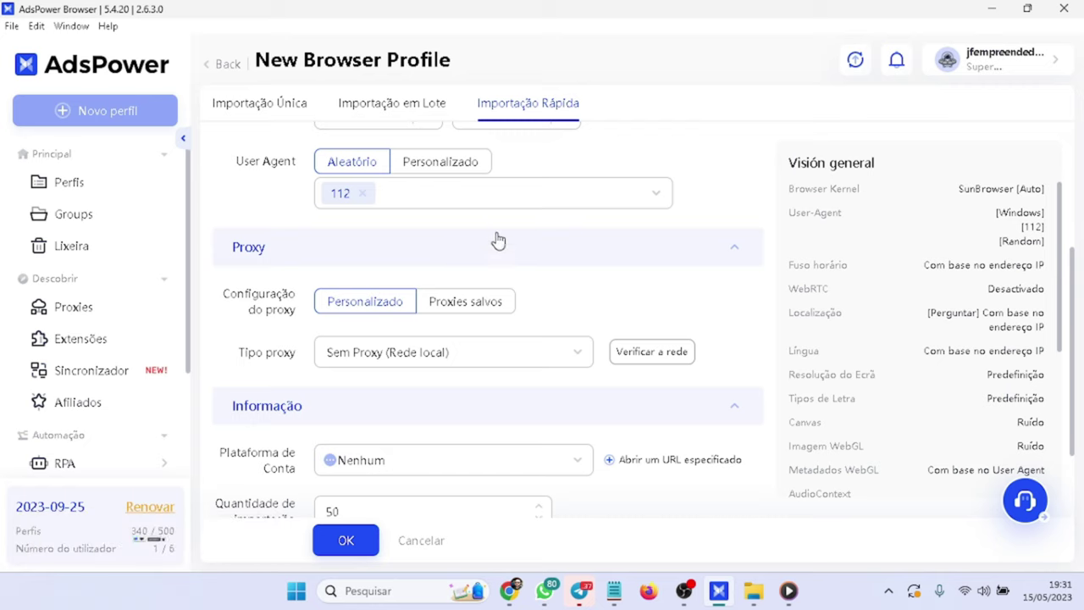
click(401, 369)
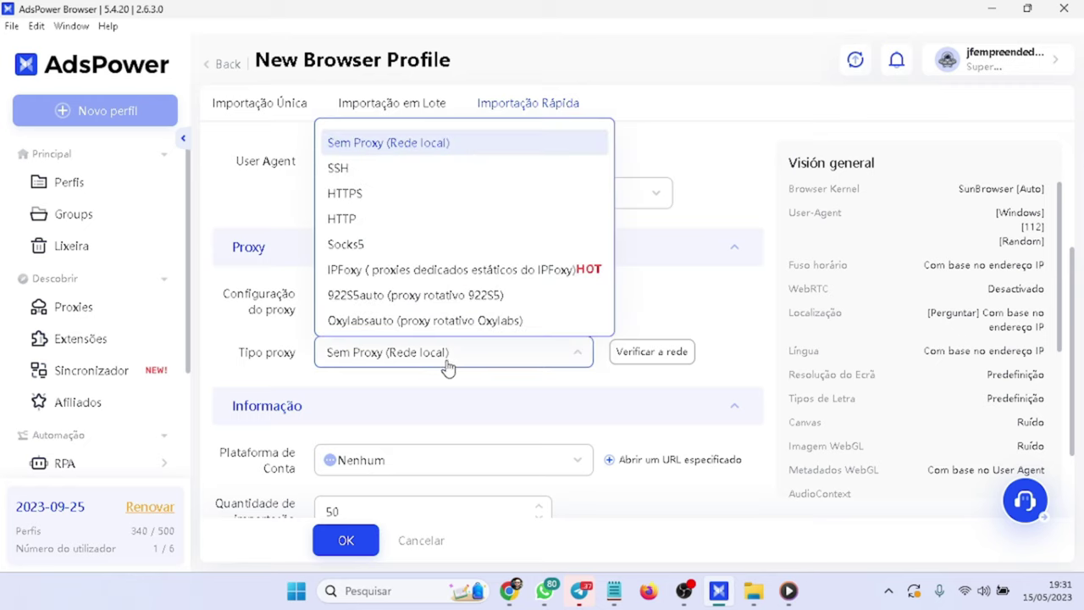
click(368, 219)
click(497, 349)
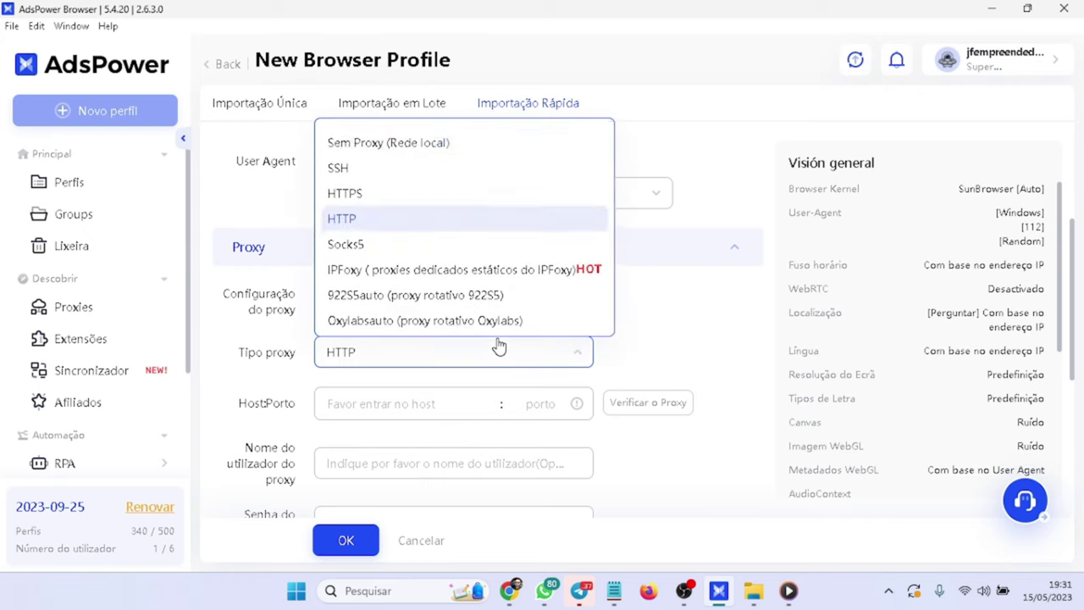
click(422, 143)
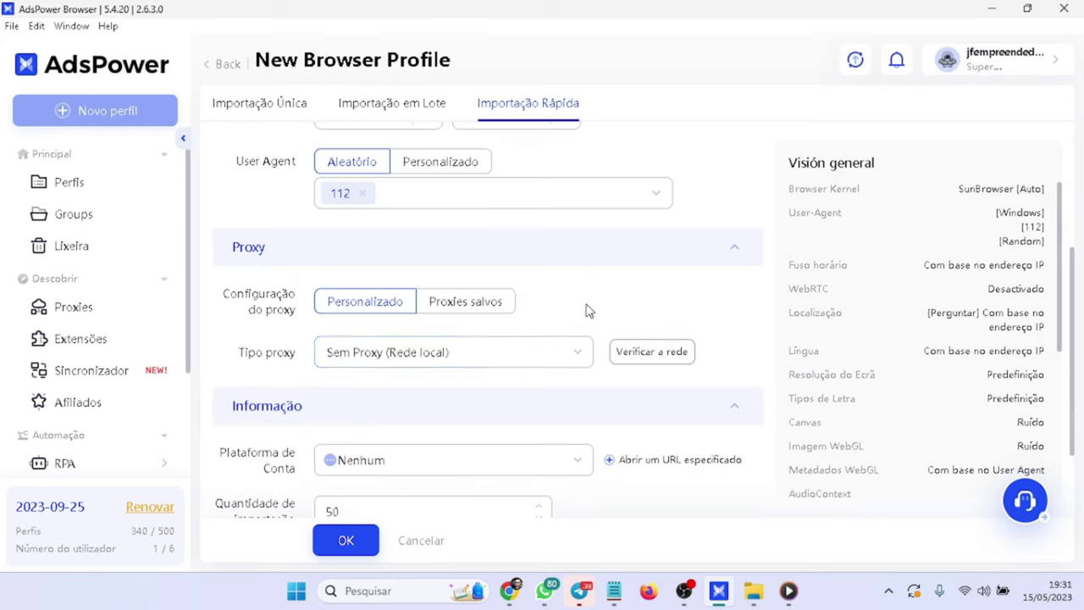
click(398, 354)
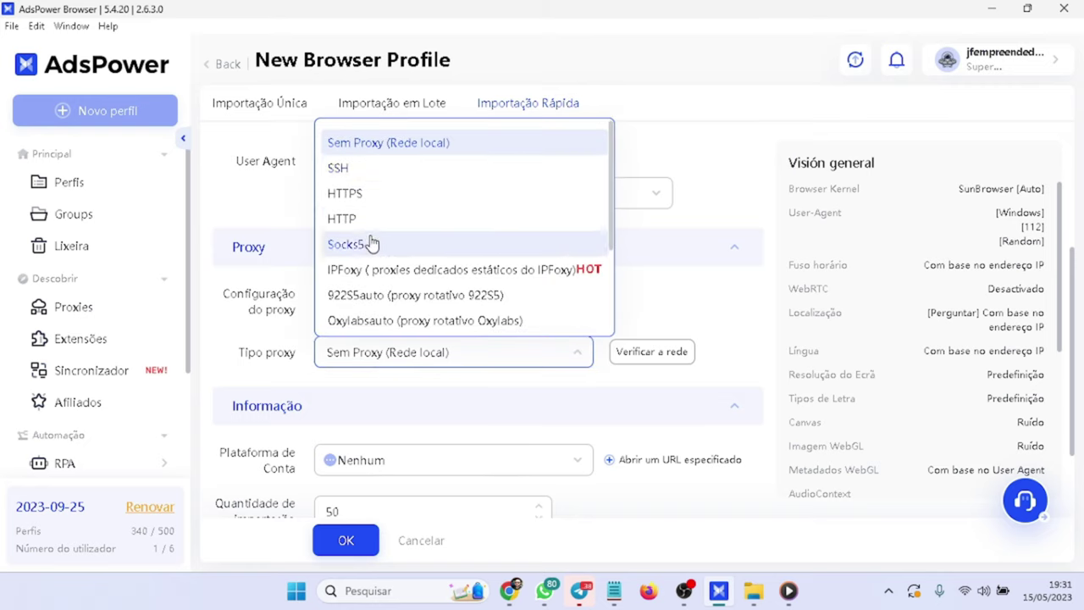
click(700, 308)
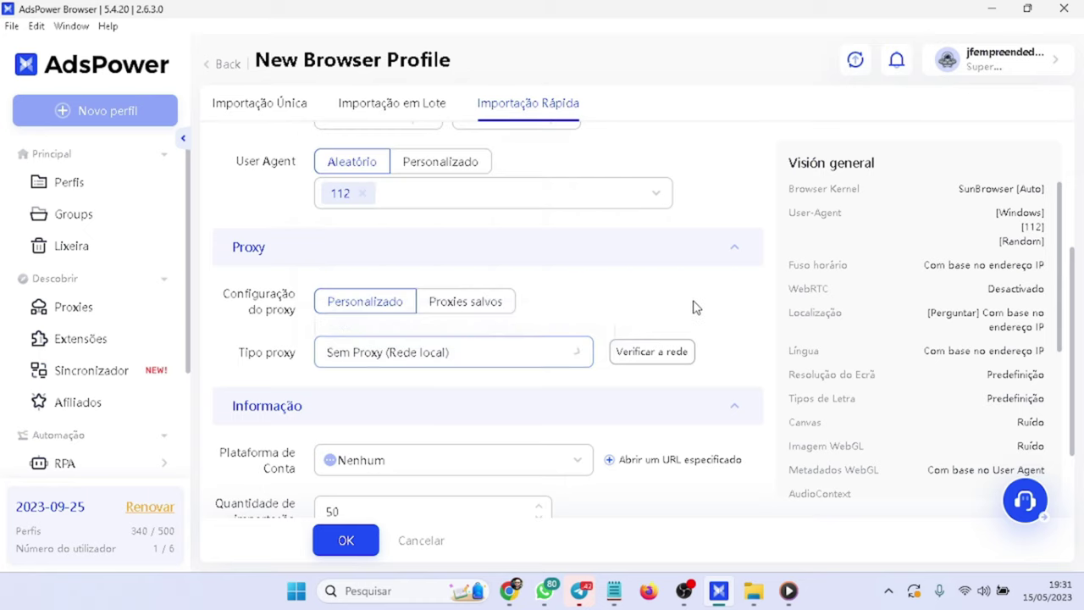
Step: Check the list of saved proxies and return to the Personalizado proxy configuration
click(472, 305)
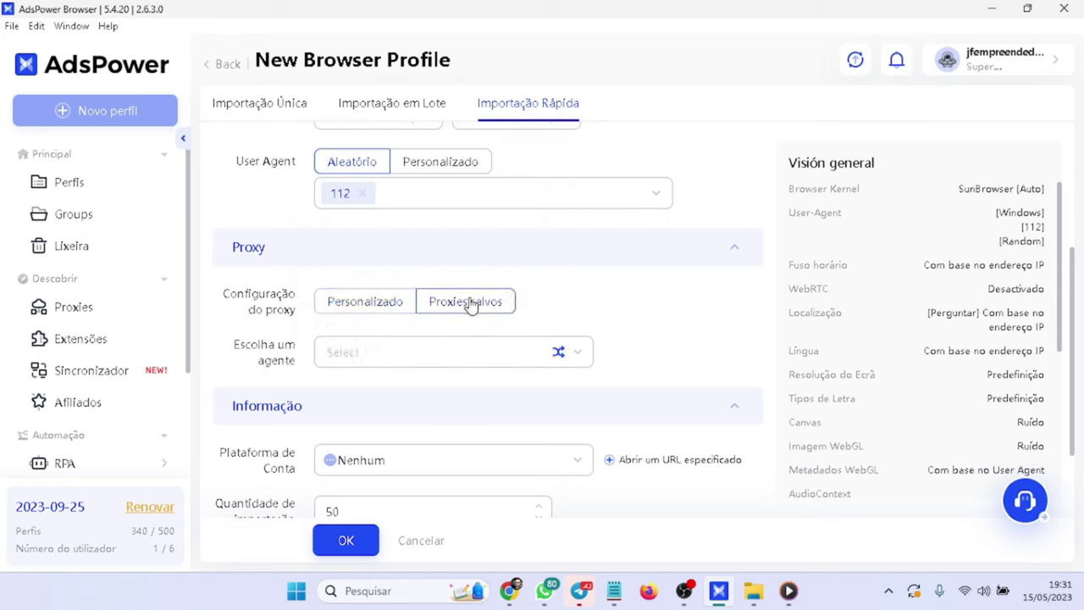
click(415, 354)
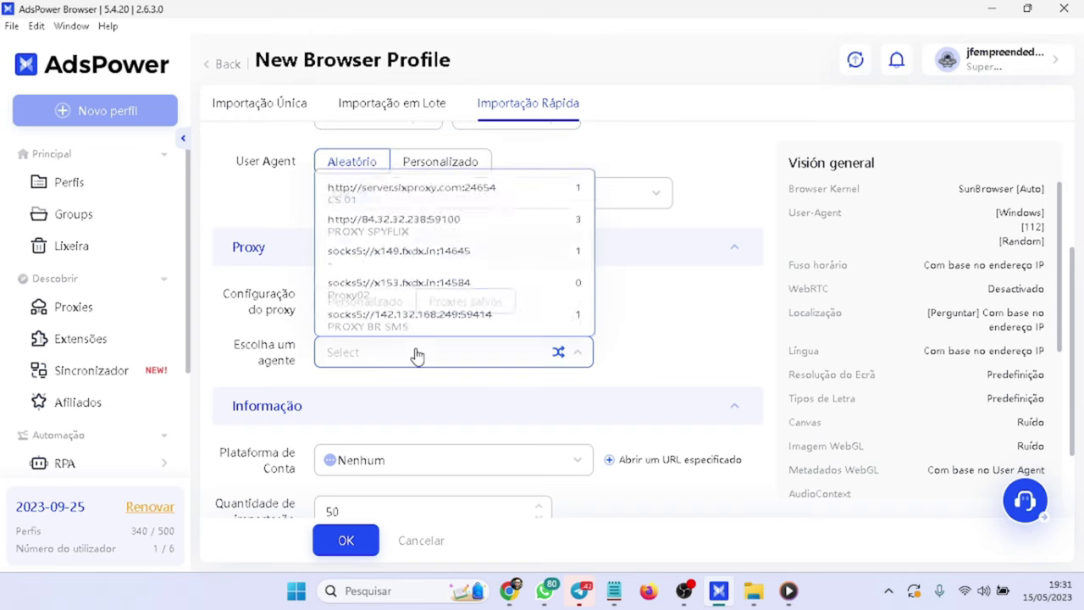
click(398, 303)
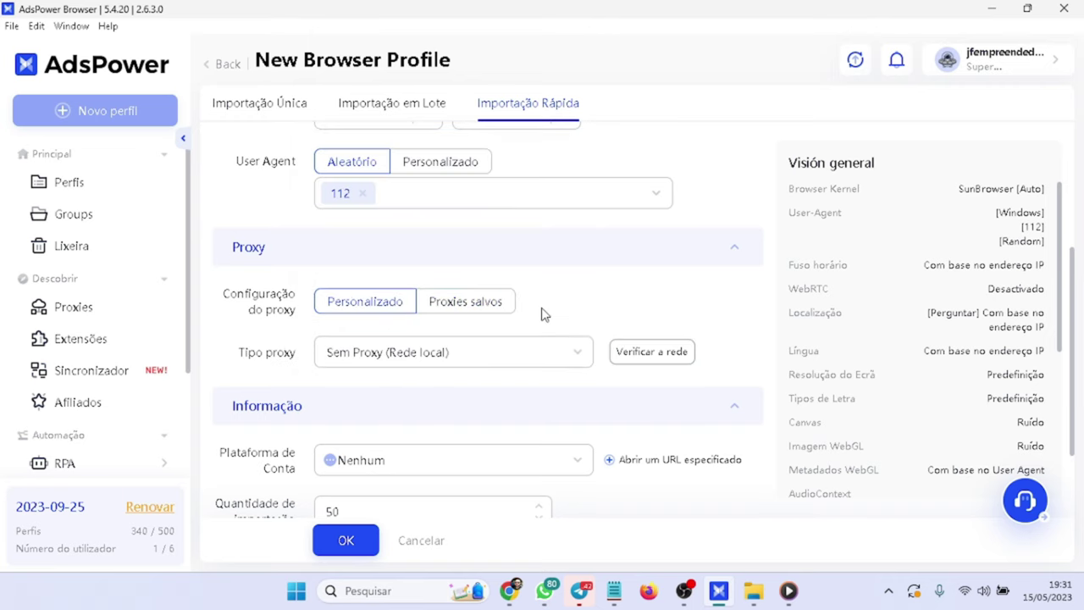
Step: Review the available account platforms in the profile information, keeping Nenhum
scroll(517, 311, down, 2)
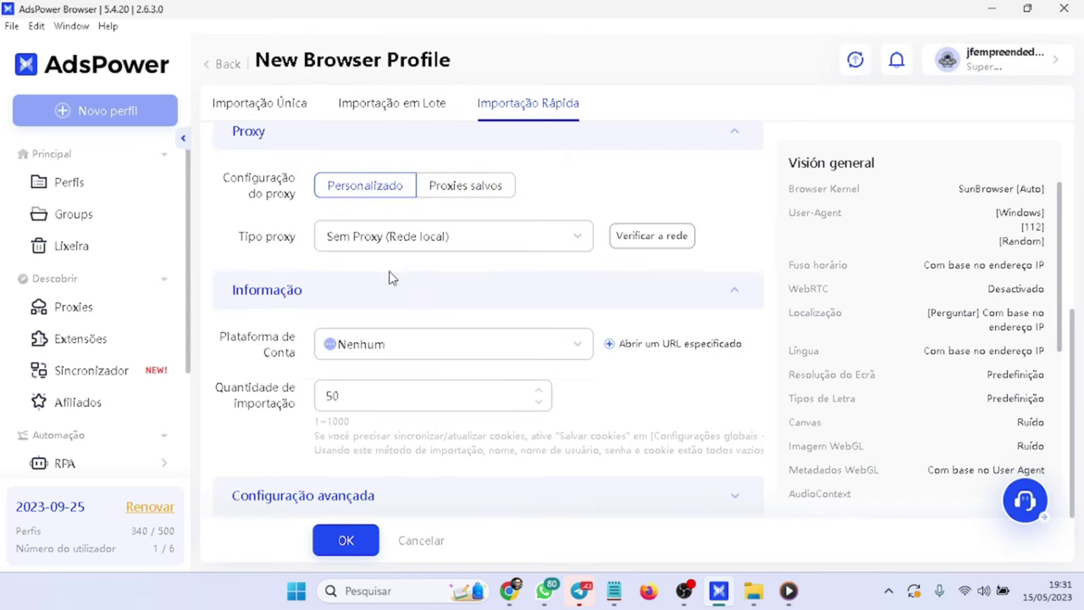
click(428, 349)
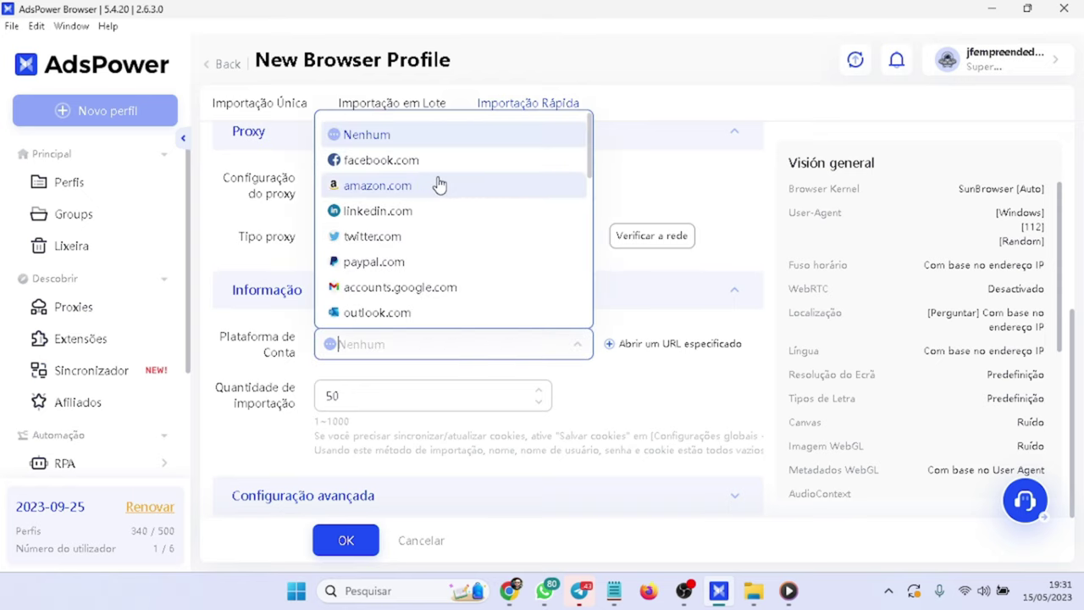
scroll(437, 186, down, 2)
scroll(438, 183, down, 5)
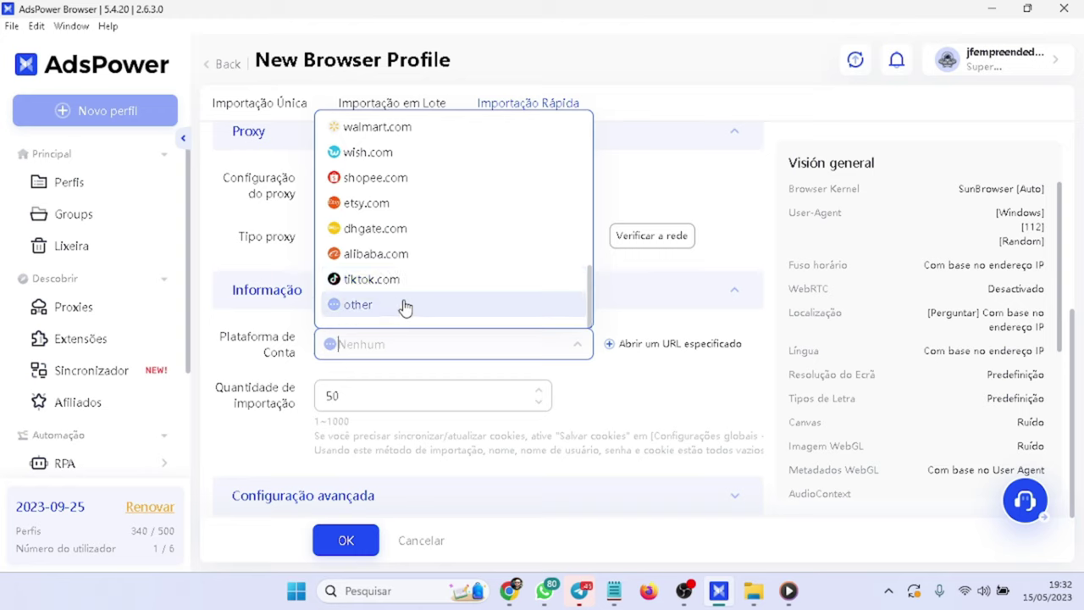
click(626, 329)
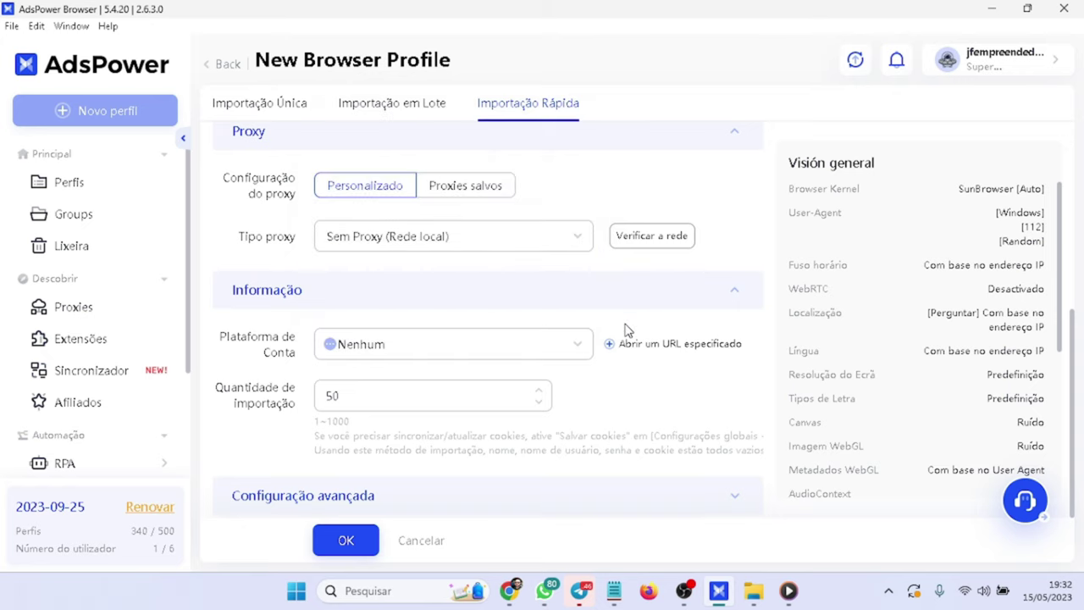
Step: Set the import quantity to 5 and create the profiles
click(363, 394)
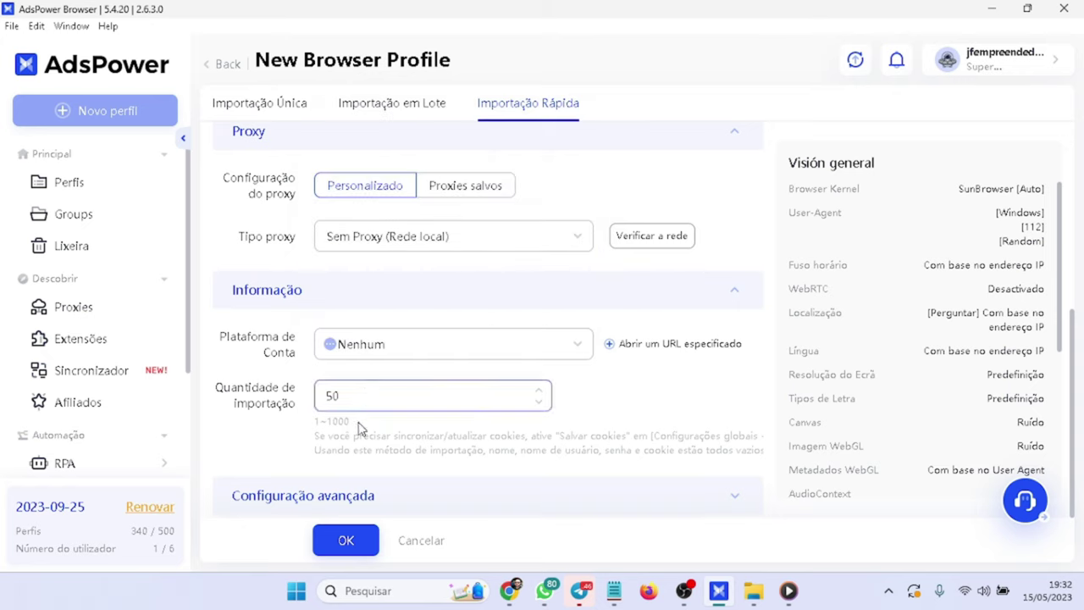
triple_click(330, 428)
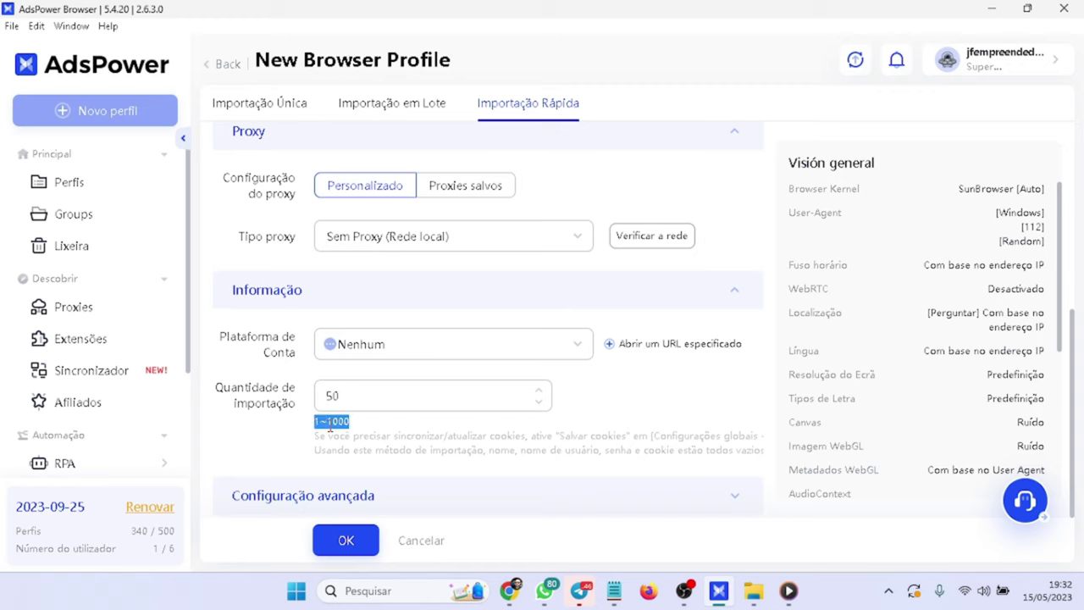
double_click(382, 390)
text(5)
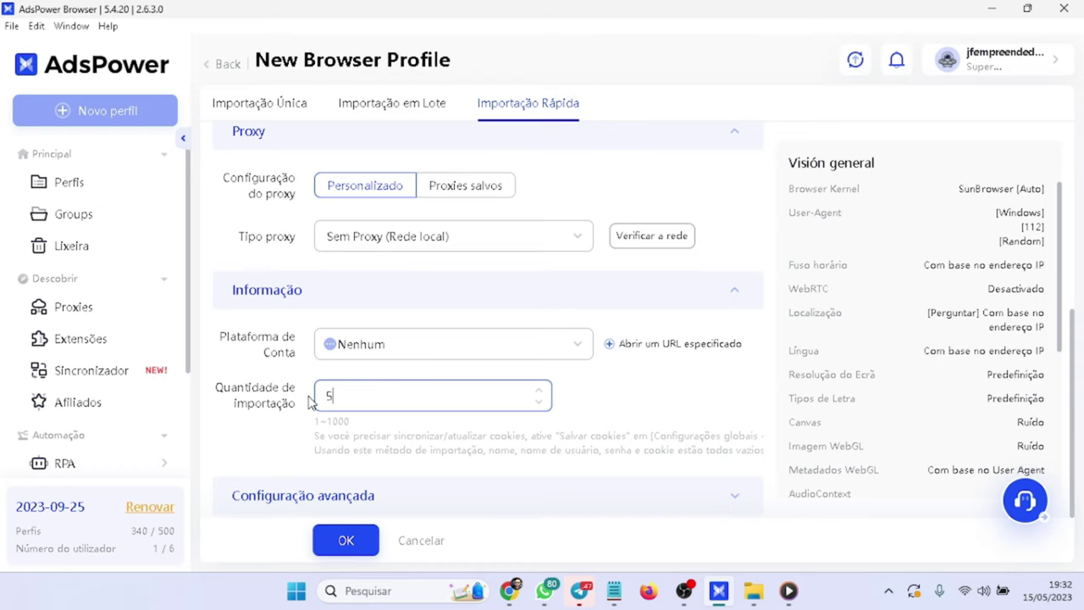
scroll(322, 406, up, 3)
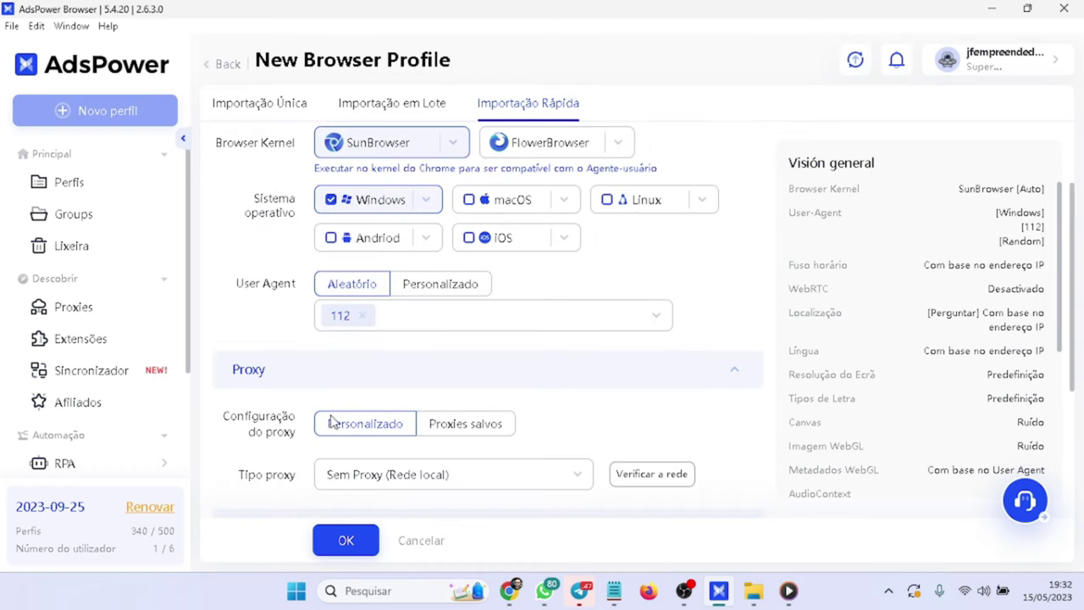
click(351, 549)
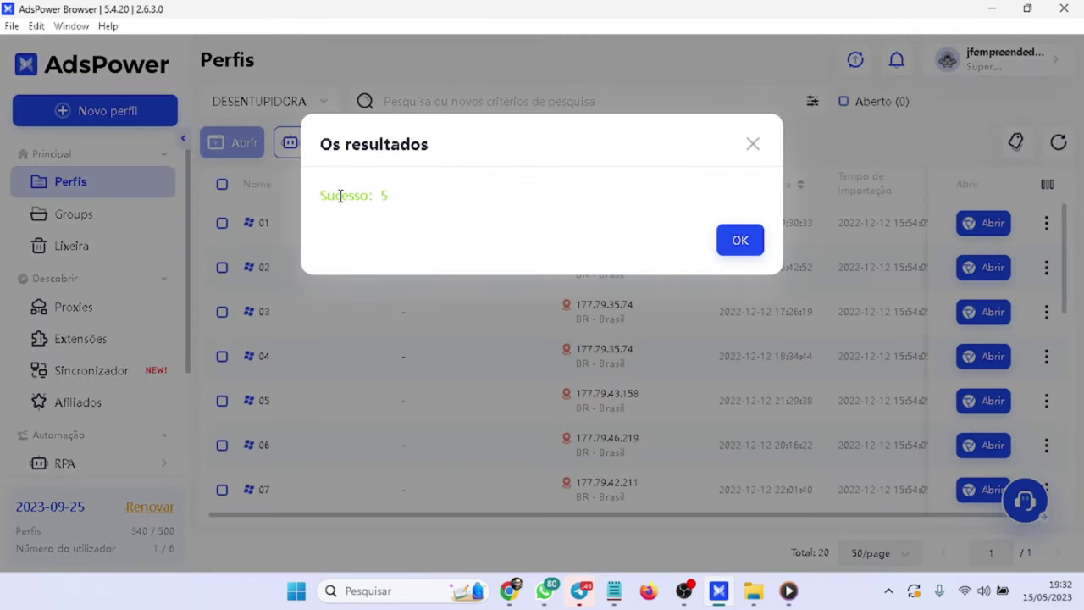
Step: Dismiss the import results and filter the profile list to the IMPORTAÇÃORAPIDA group
triple_click(340, 196)
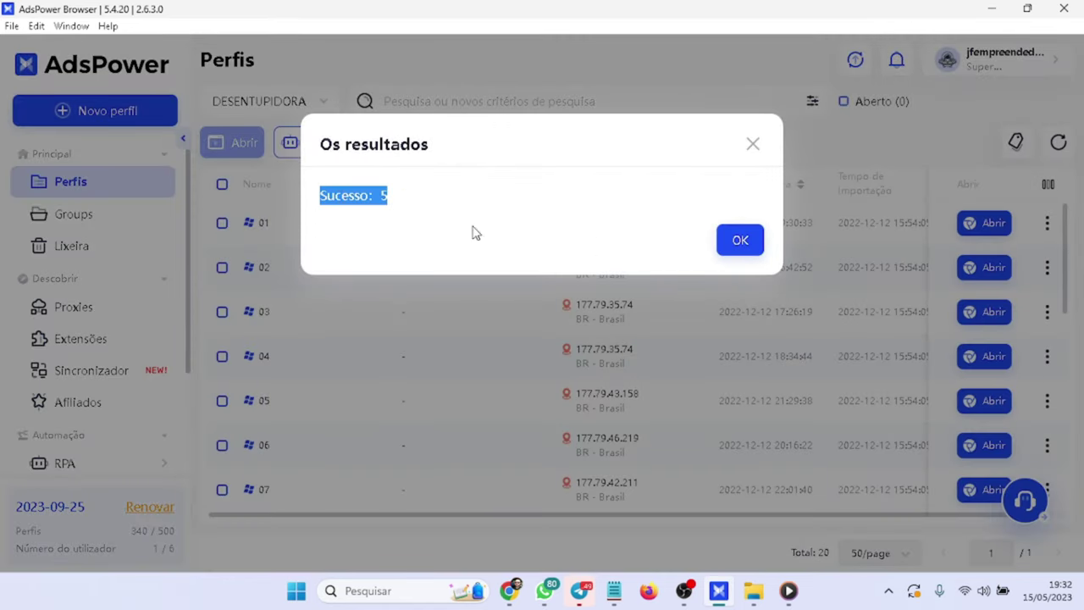
click(740, 241)
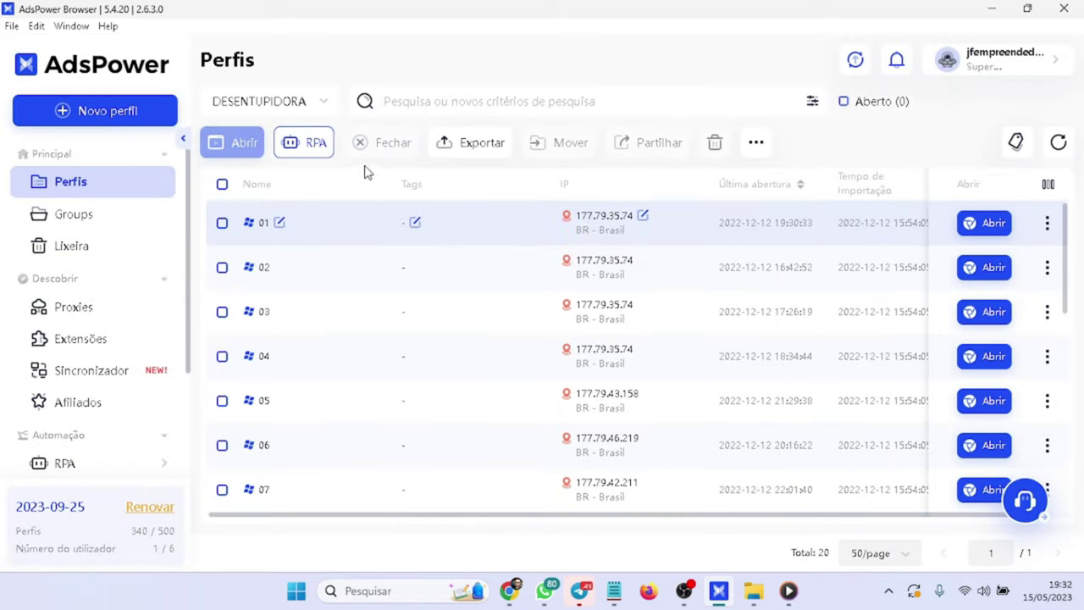
click(326, 104)
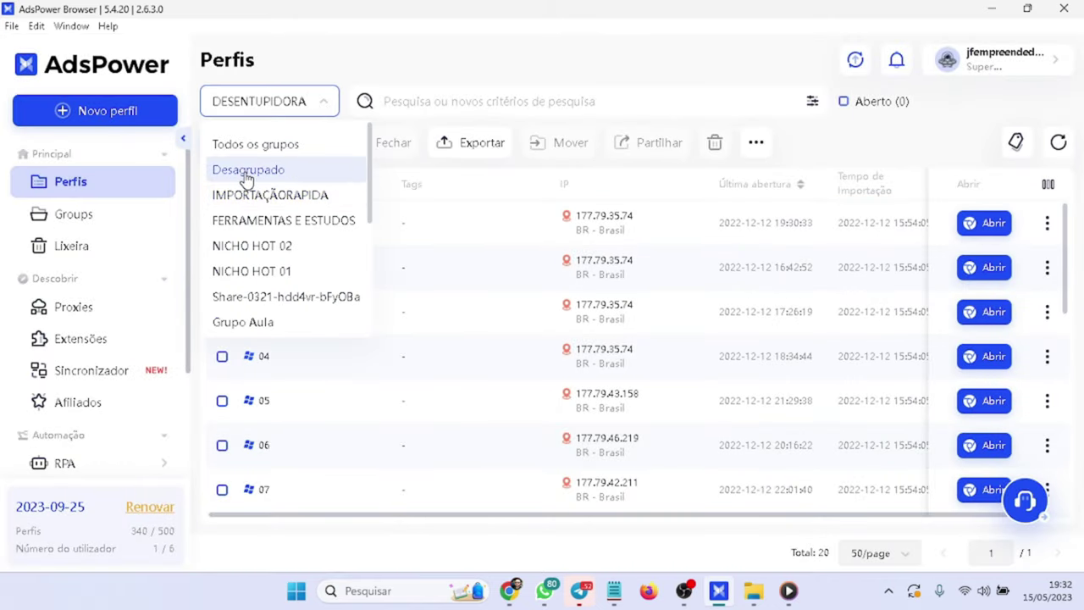
click(298, 196)
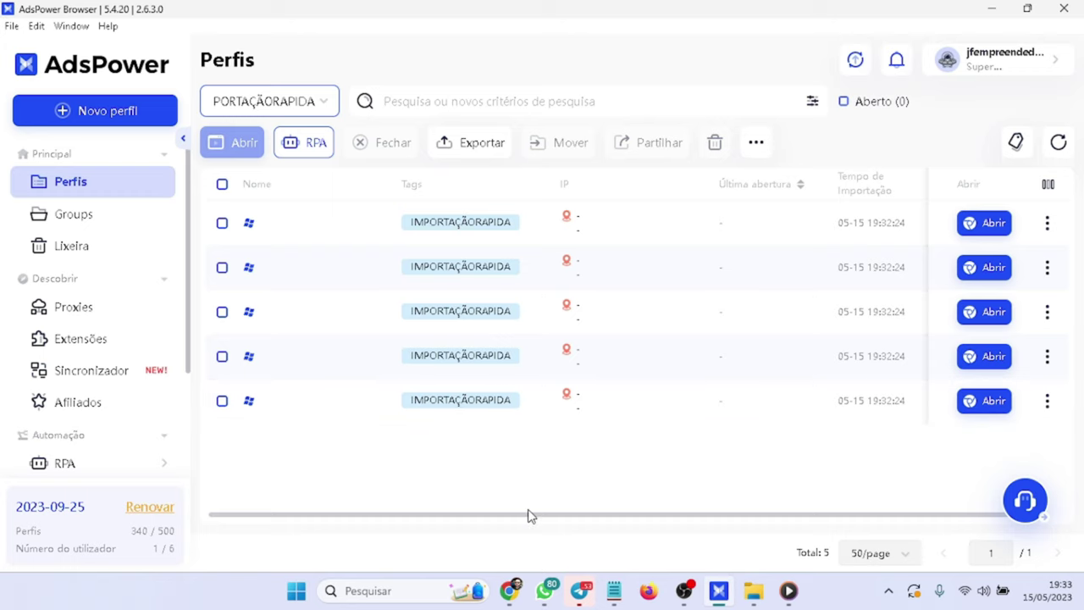
Step: Check the import time of each of the five imported profiles and review the additional actions available for the first profile
drag(530, 519, 923, 358)
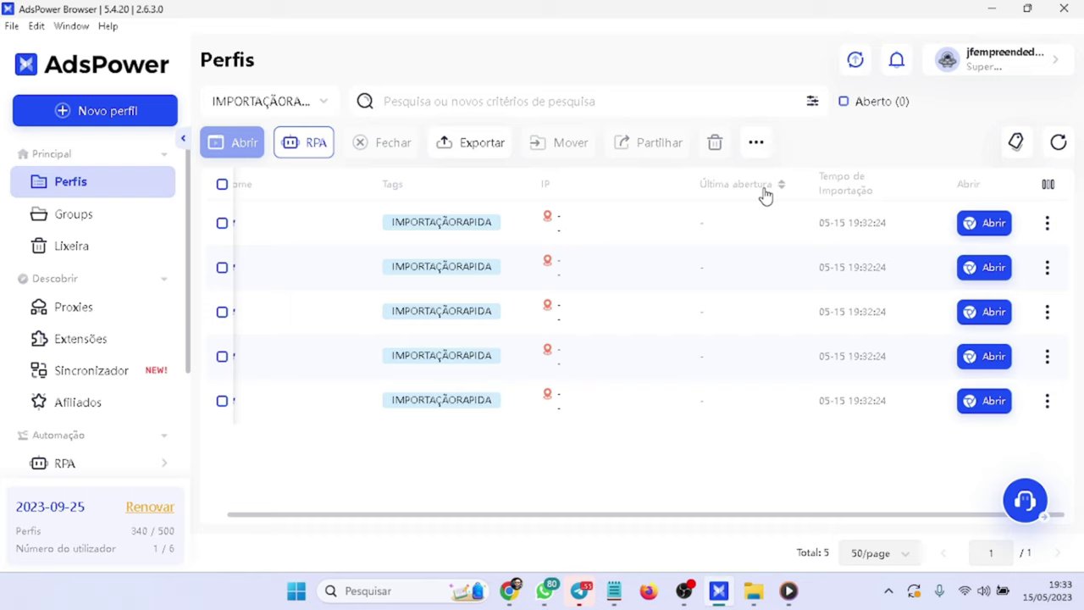
triple_click(857, 225)
triple_click(854, 266)
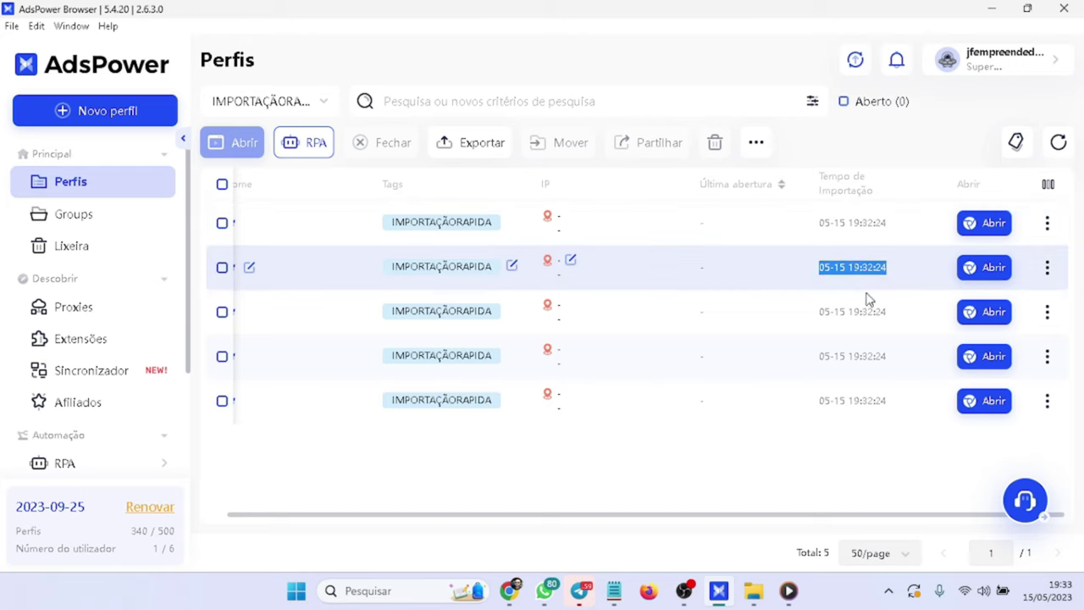
triple_click(862, 312)
triple_click(855, 356)
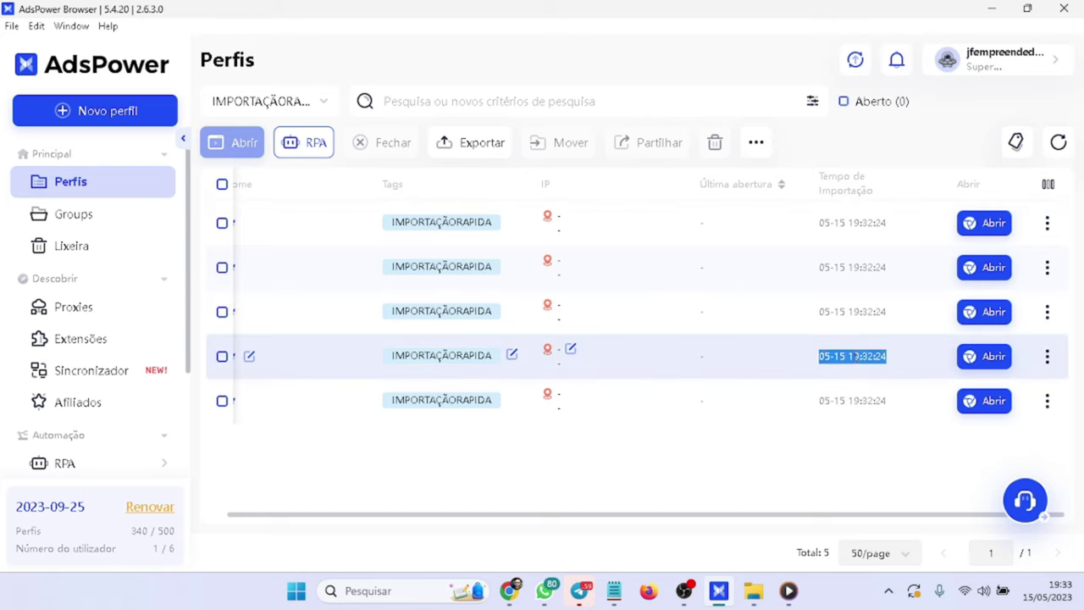
triple_click(852, 398)
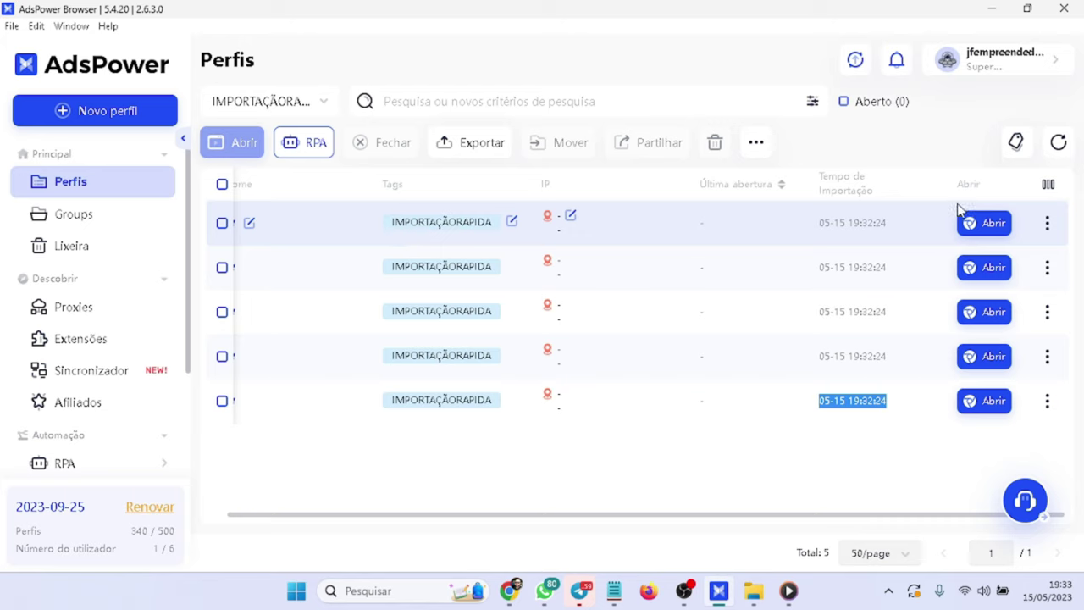
click(1048, 221)
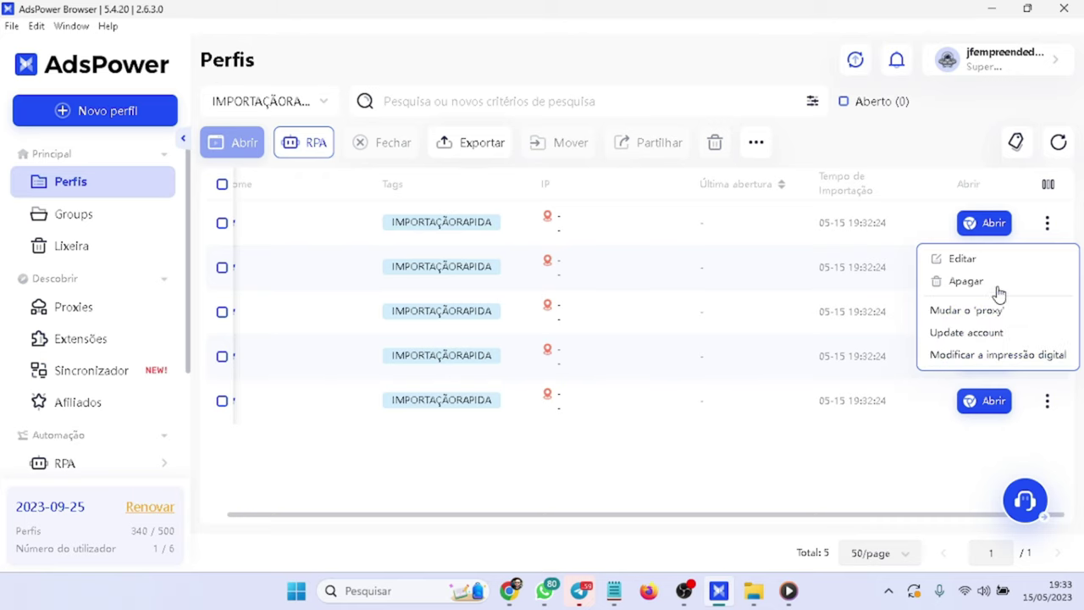
drag(322, 515, 303, 521)
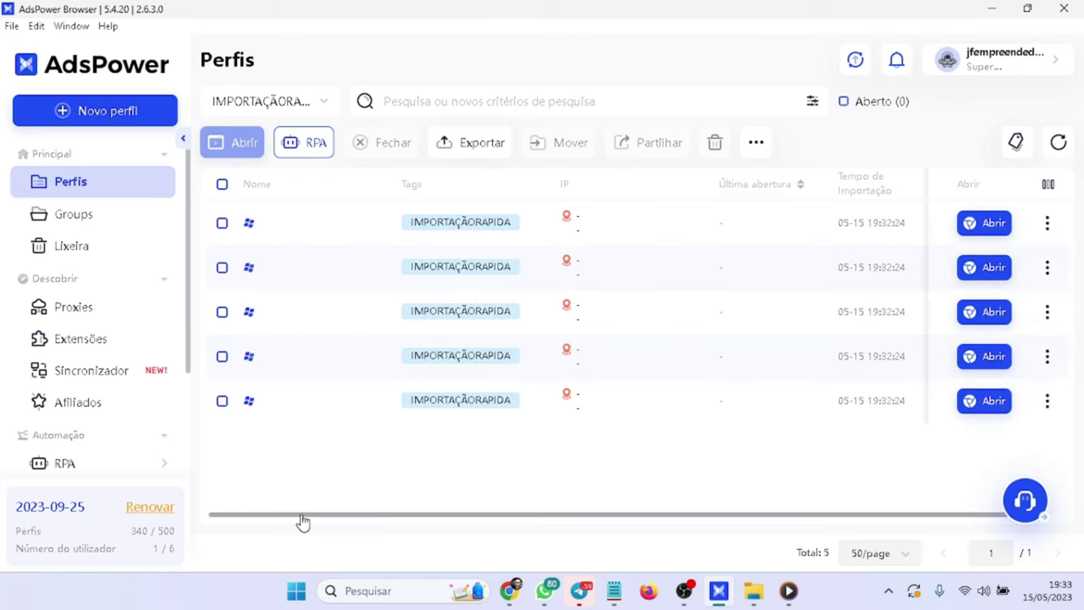